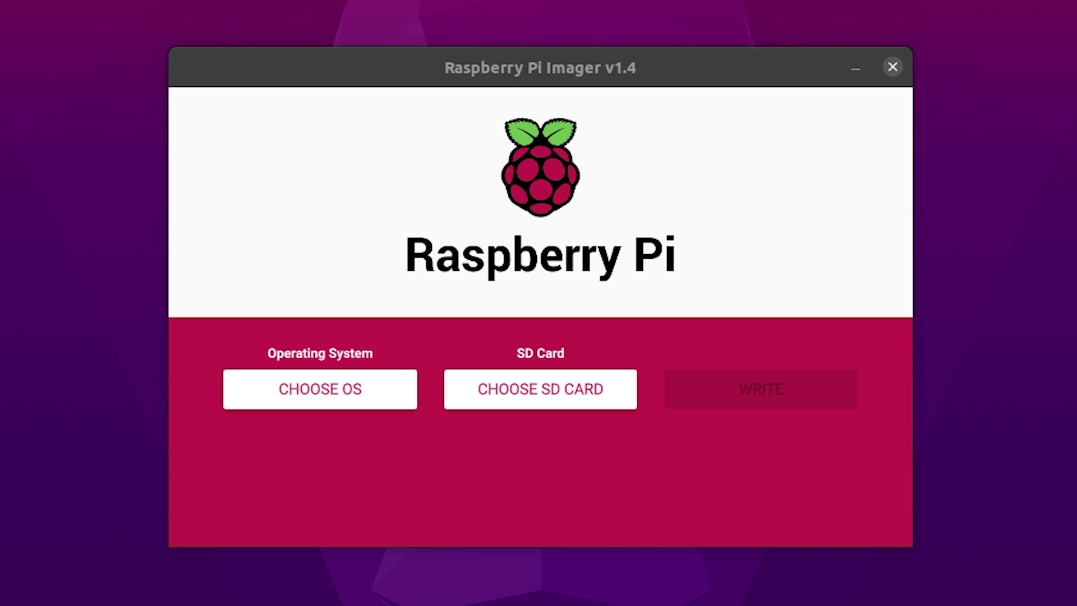
- In Raspberry Pi Imager, choose Ubuntu 20.10 Desktop (Raspberry Pi 4) and the 62.3 GB Generic MassStorageClass card
left_click(321, 378)
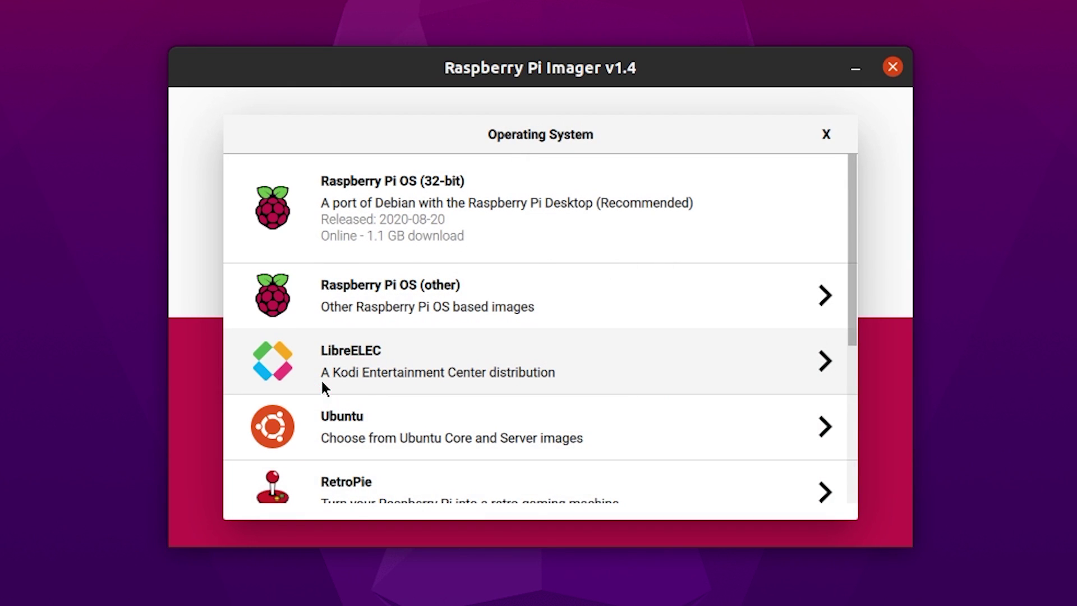
left_click(447, 428)
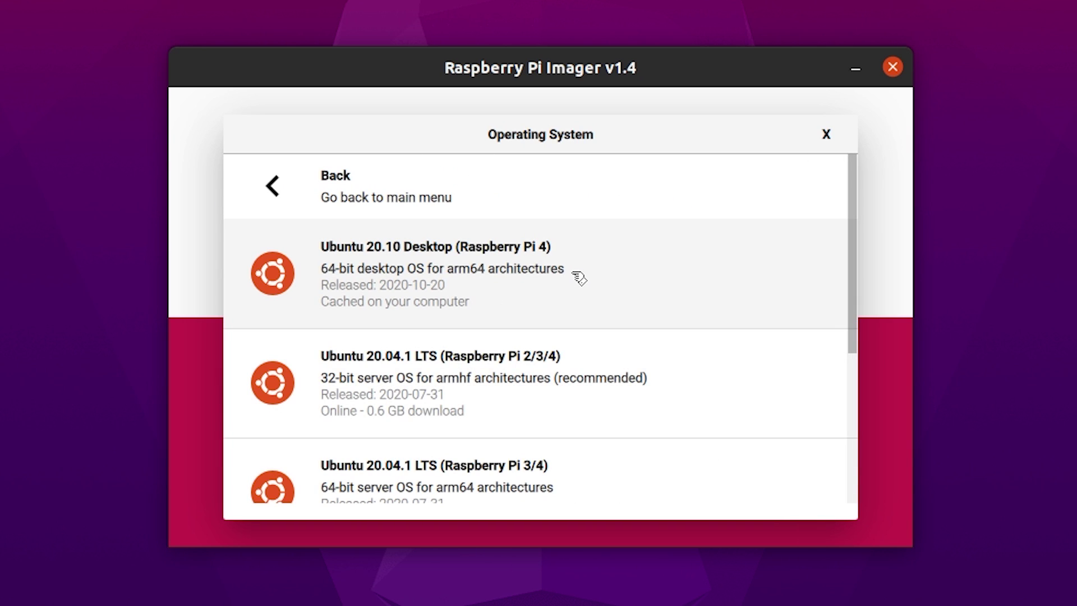
left_click(575, 275)
left_click(644, 402)
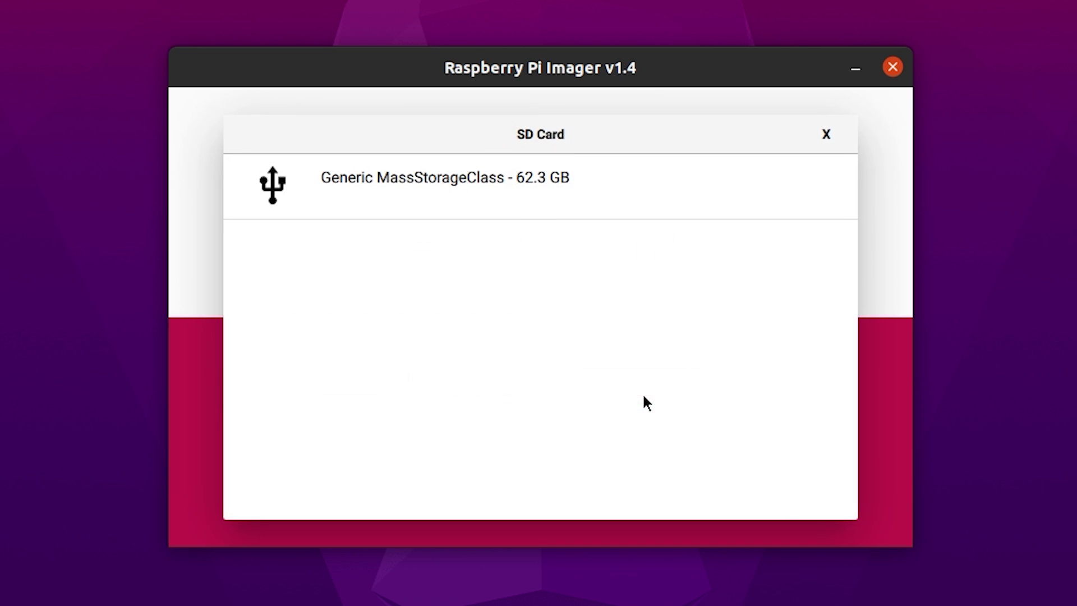
left_click(499, 185)
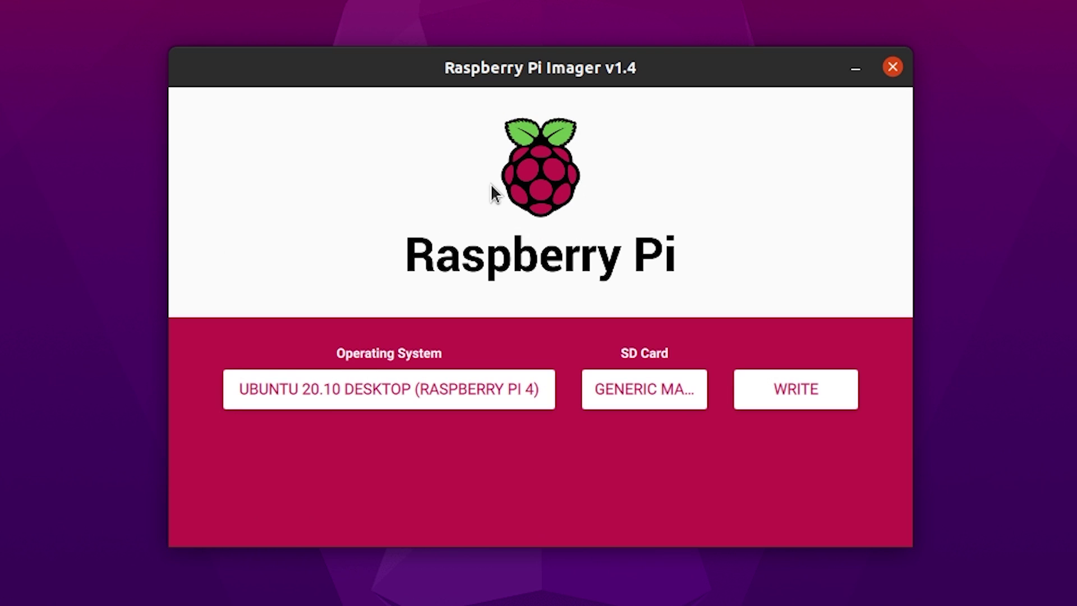
- Write the image to the card, confirming the data erase and authorising with the account password
left_click(809, 387)
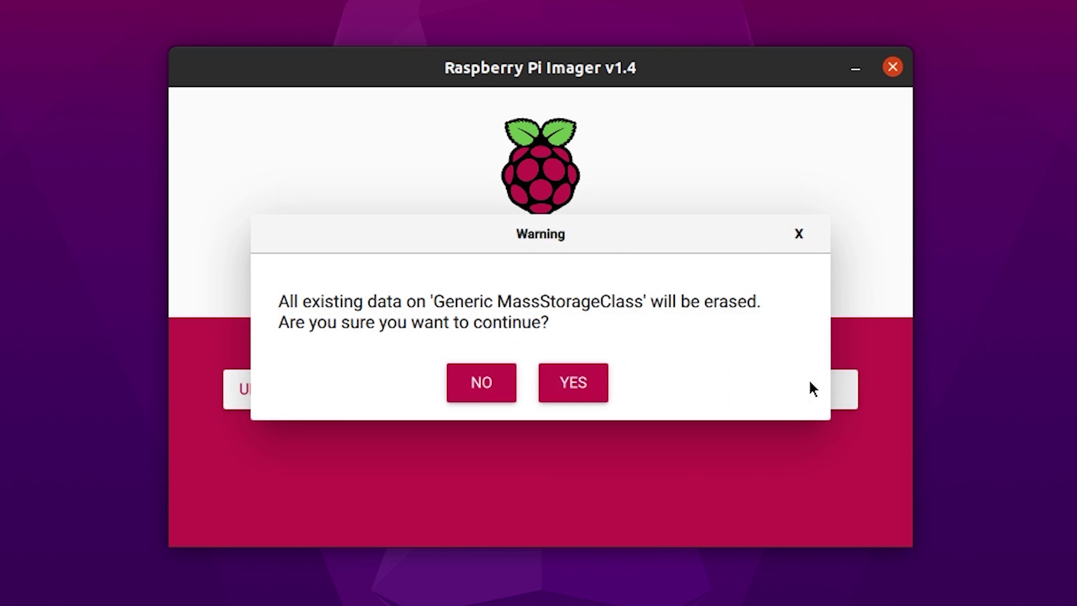
left_click(581, 383)
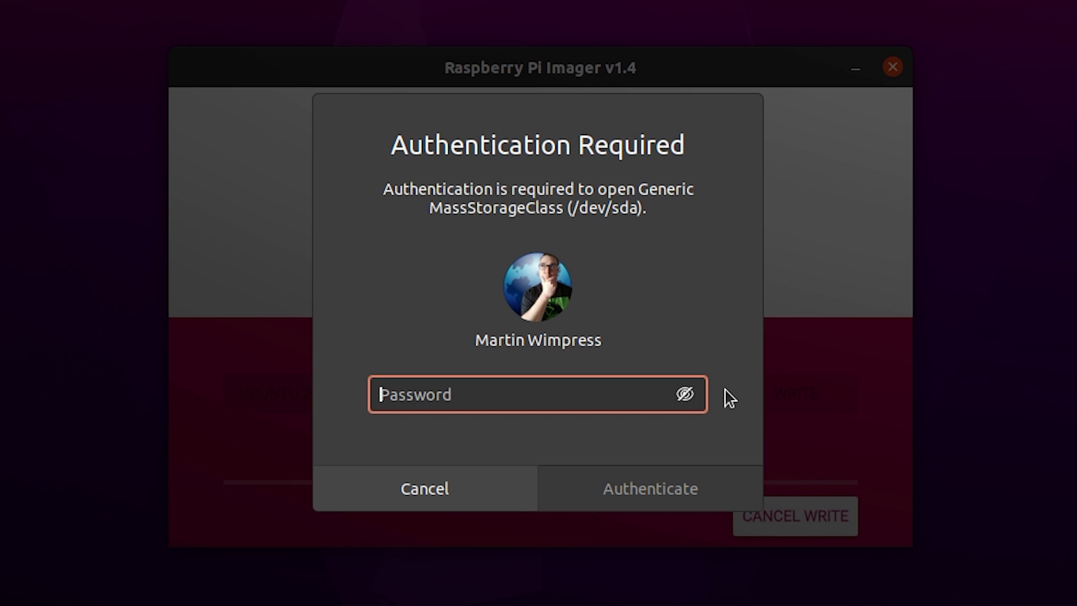
type("•••••••")
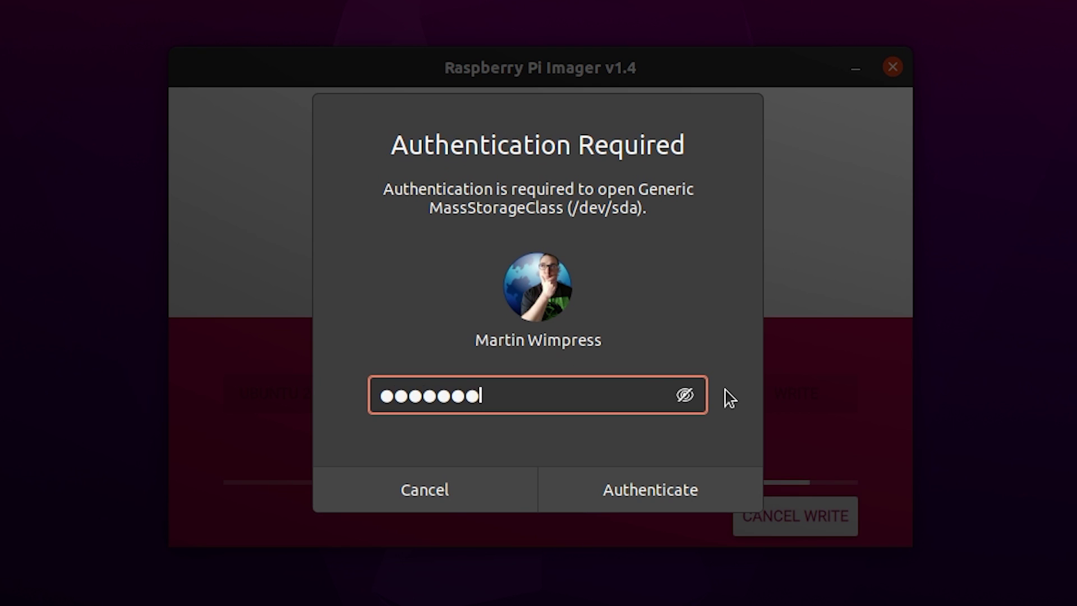
key("Return")
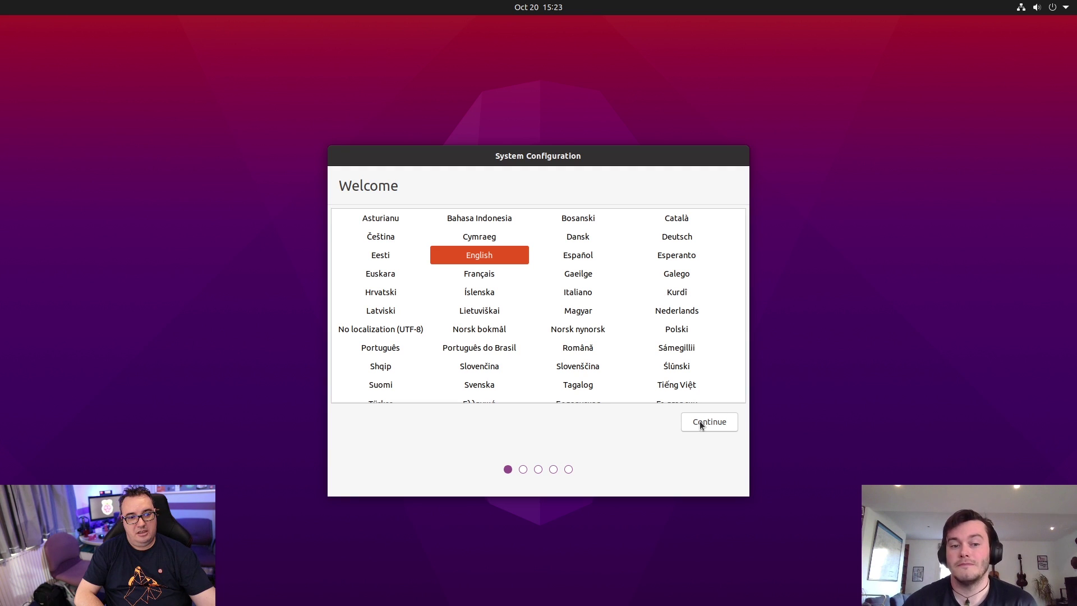
- Keep English, select the English (UK) keyboard layout, and test it with sample keys
left_click(700, 424)
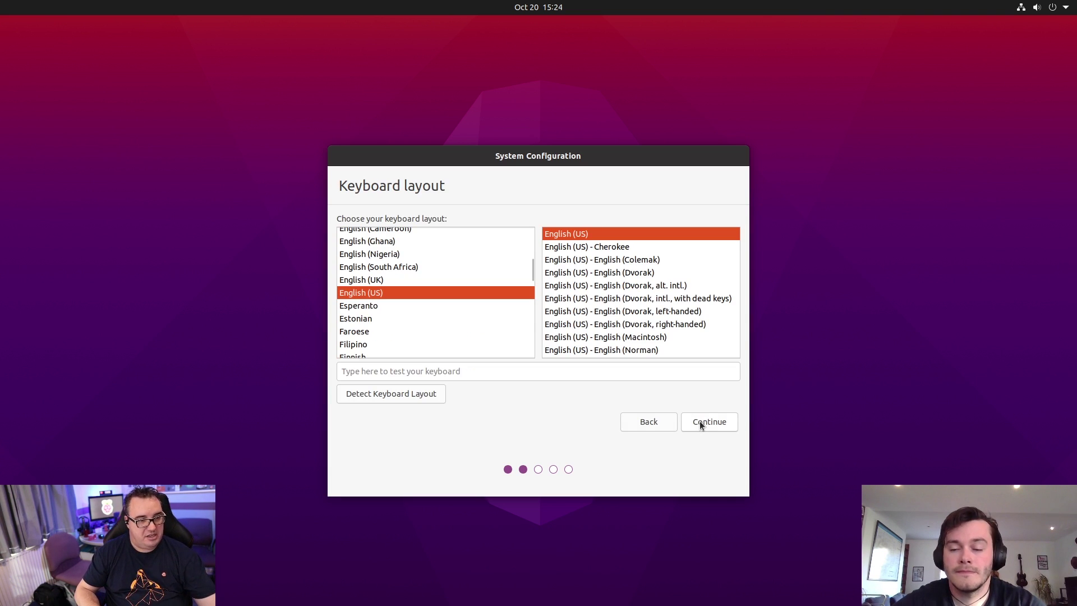
left_click(449, 284)
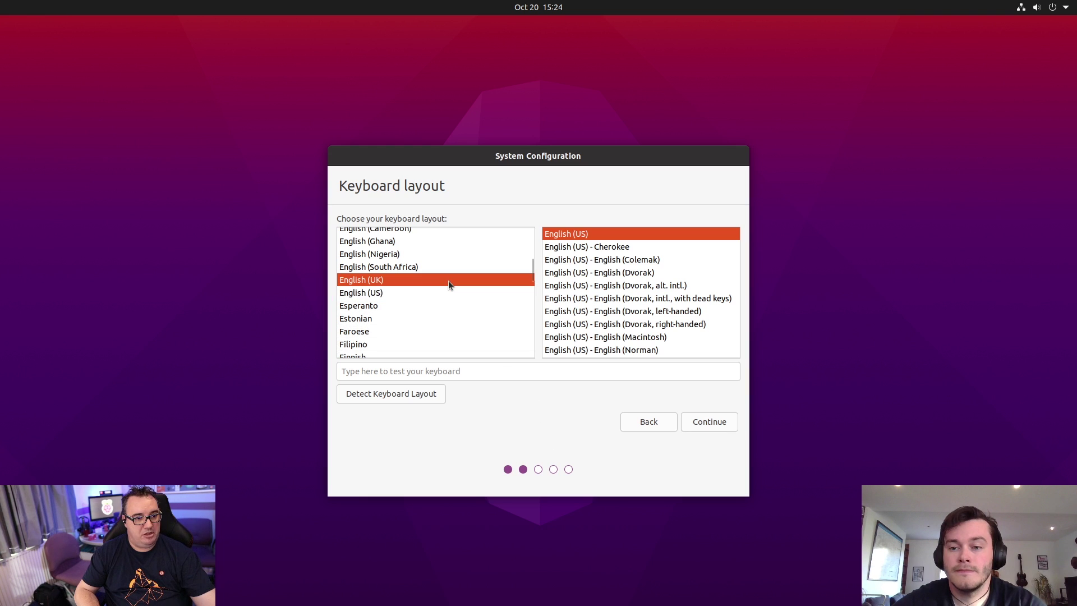
left_click(458, 370)
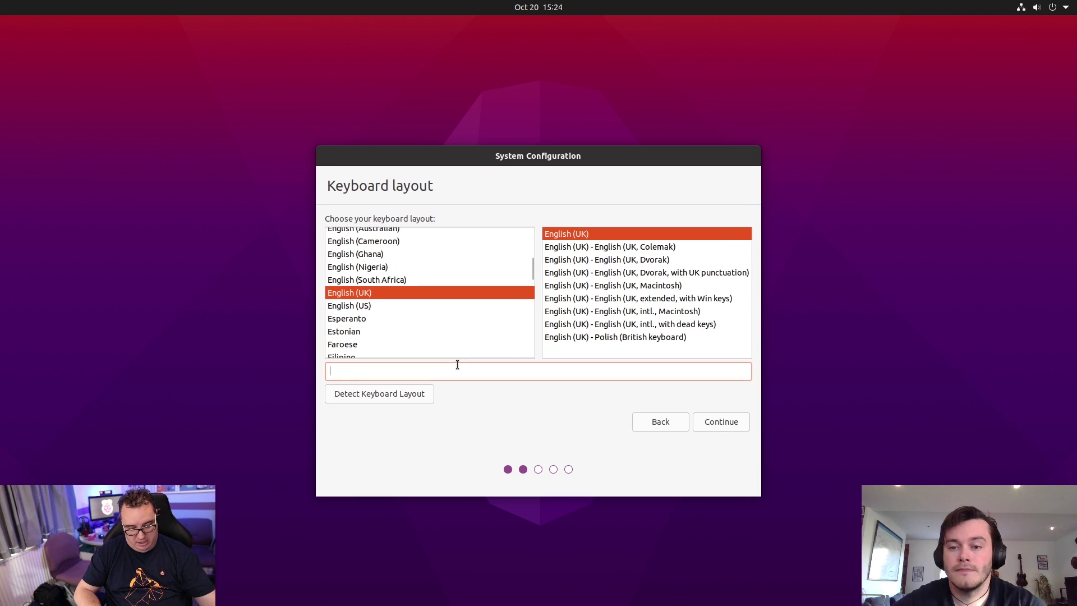
type("\"@")
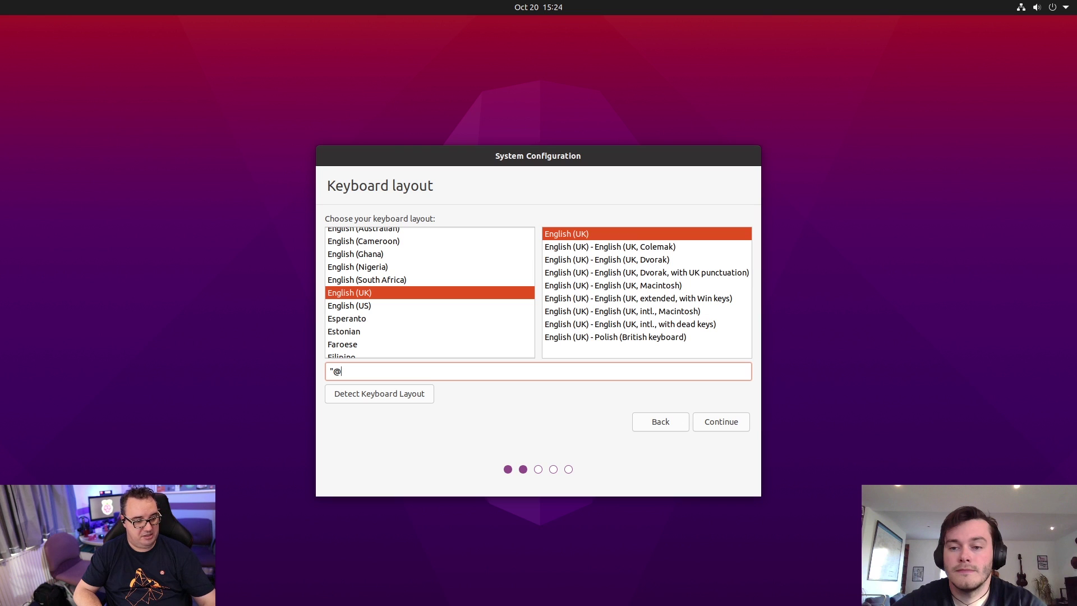
left_click(716, 421)
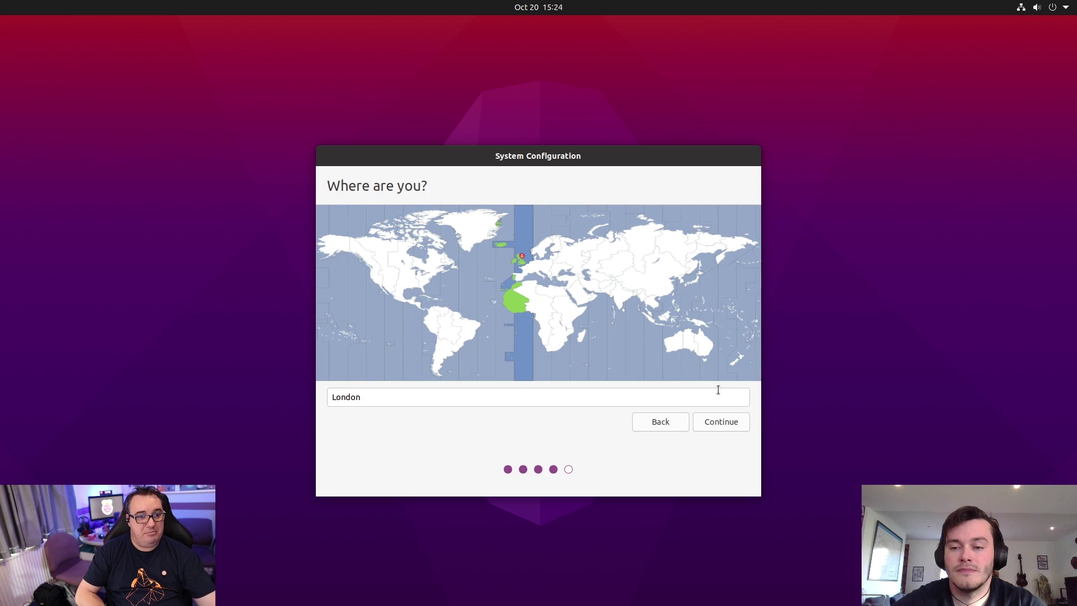
- Accept London as the location and enter the user's name
left_click(718, 422)
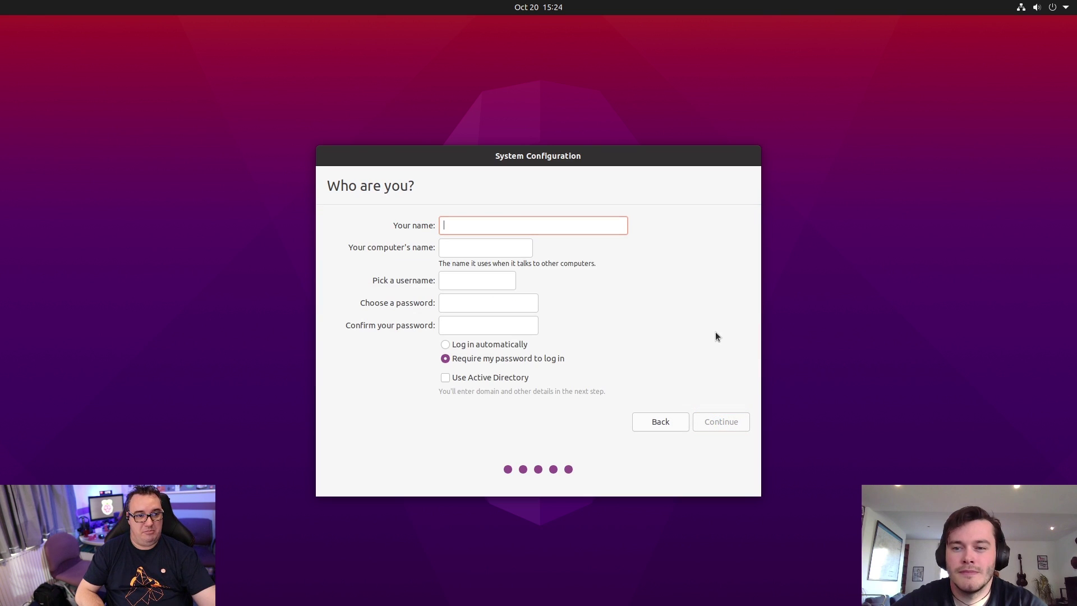
type("Martin")
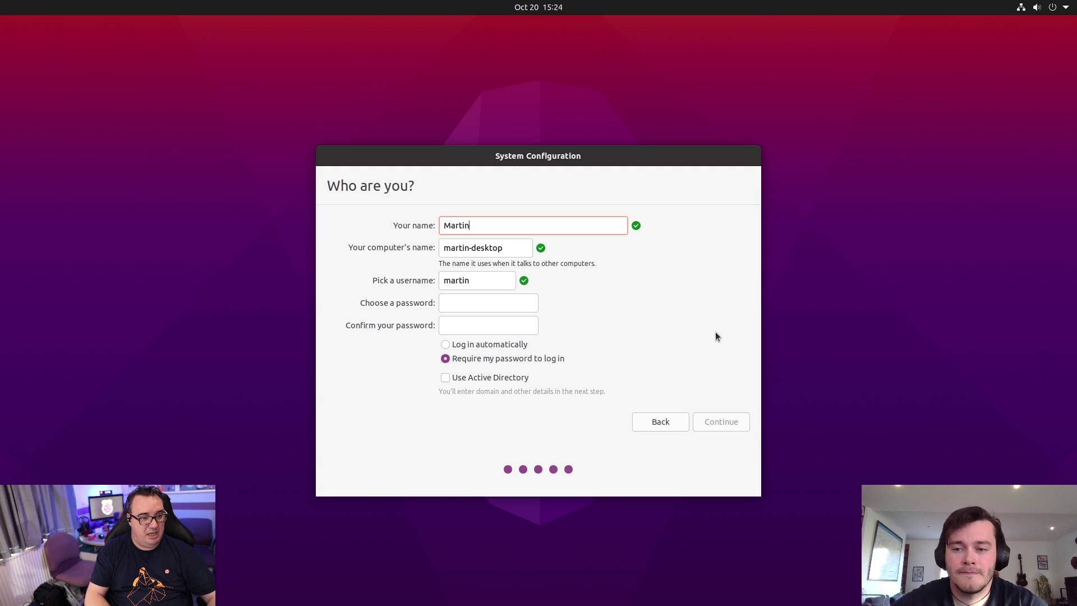
key("Tab")
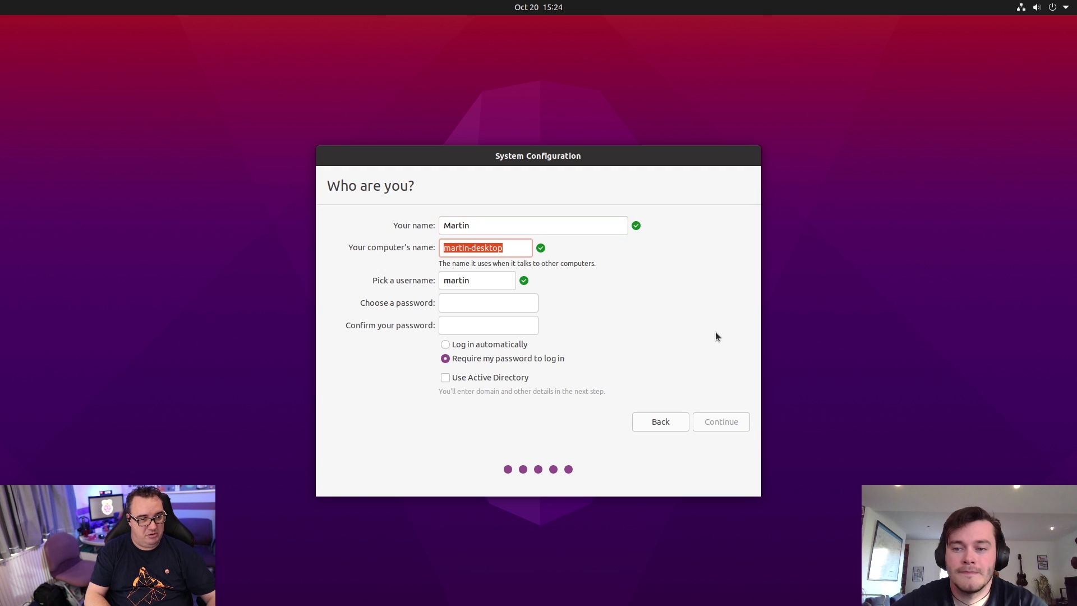
- Name the computer ubuntu-pi, set and confirm the password, and start the installation
type("ubuntu")
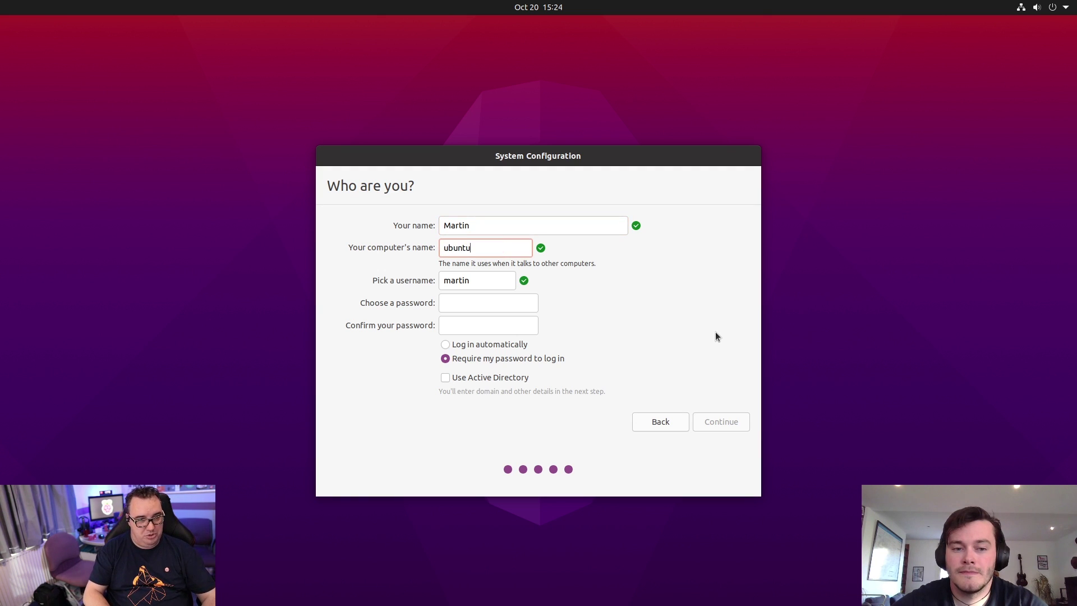
type("-pi")
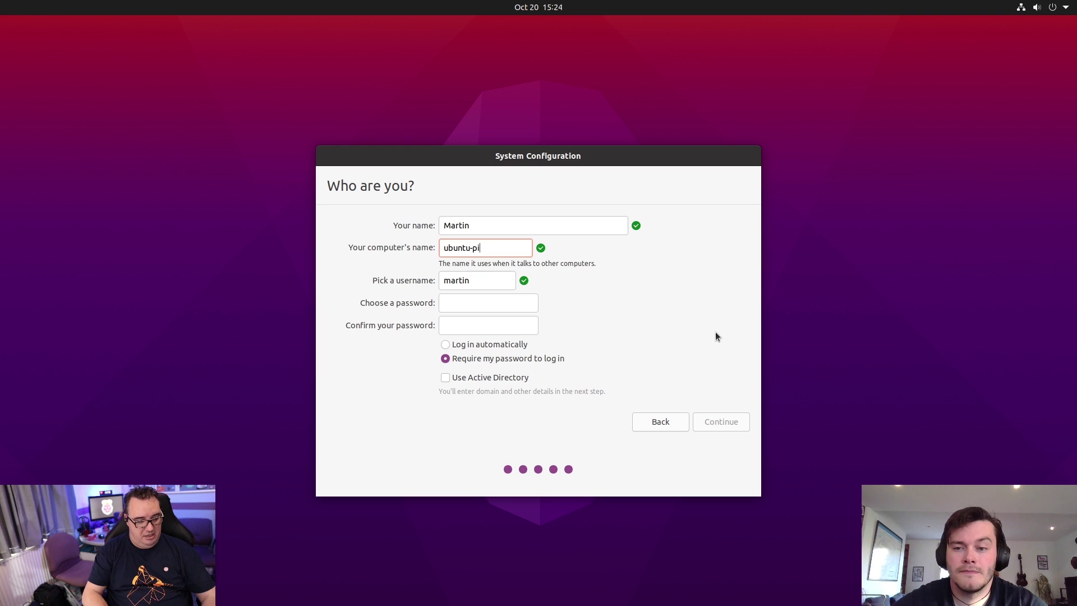
key("Tab")
key("Tab")
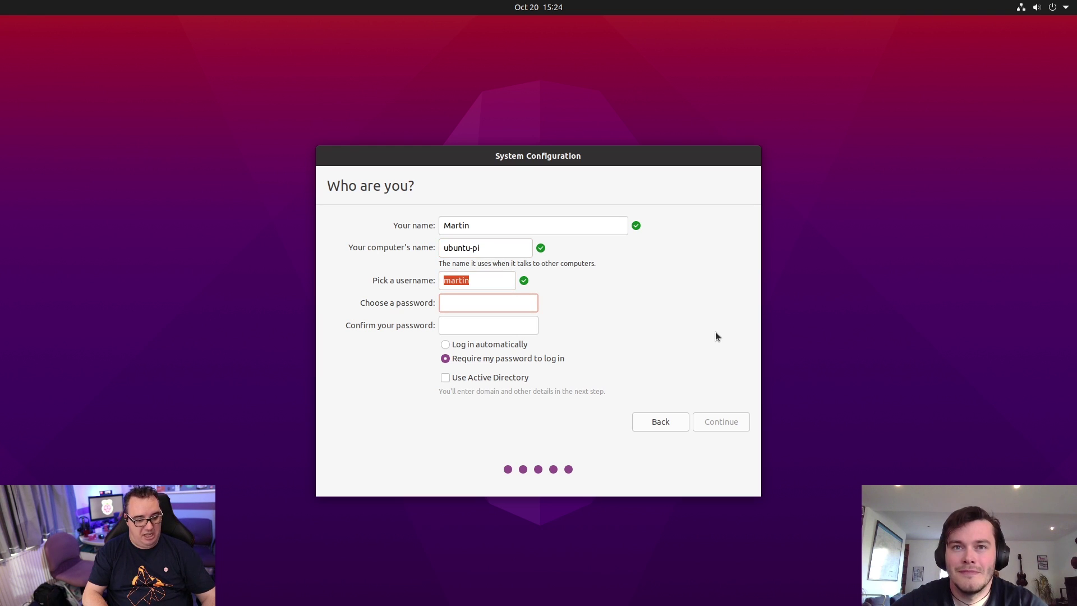
type("•••••••")
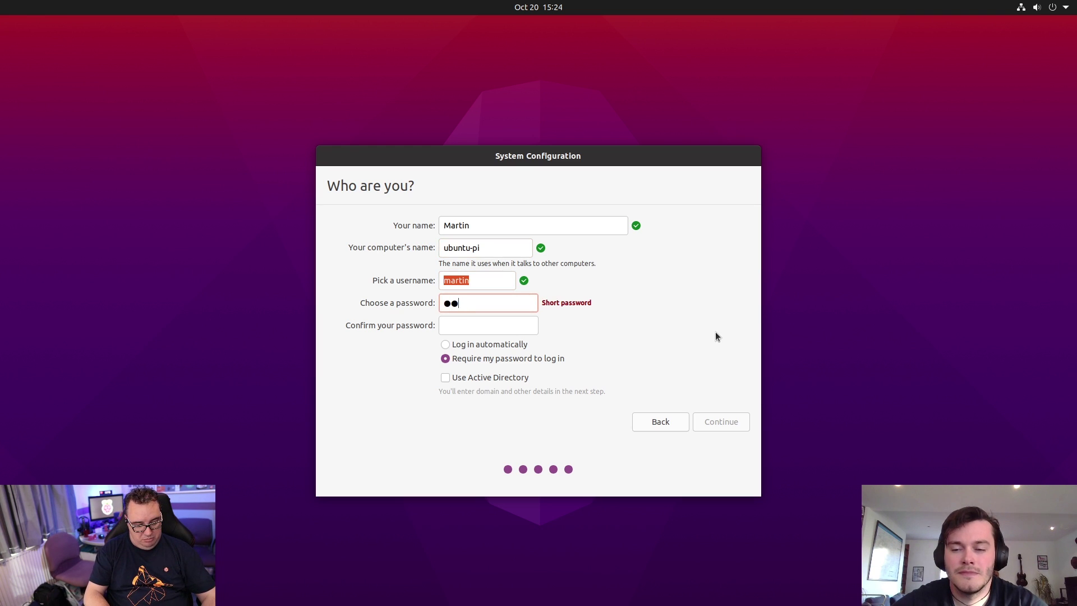
type("•••")
key("Tab")
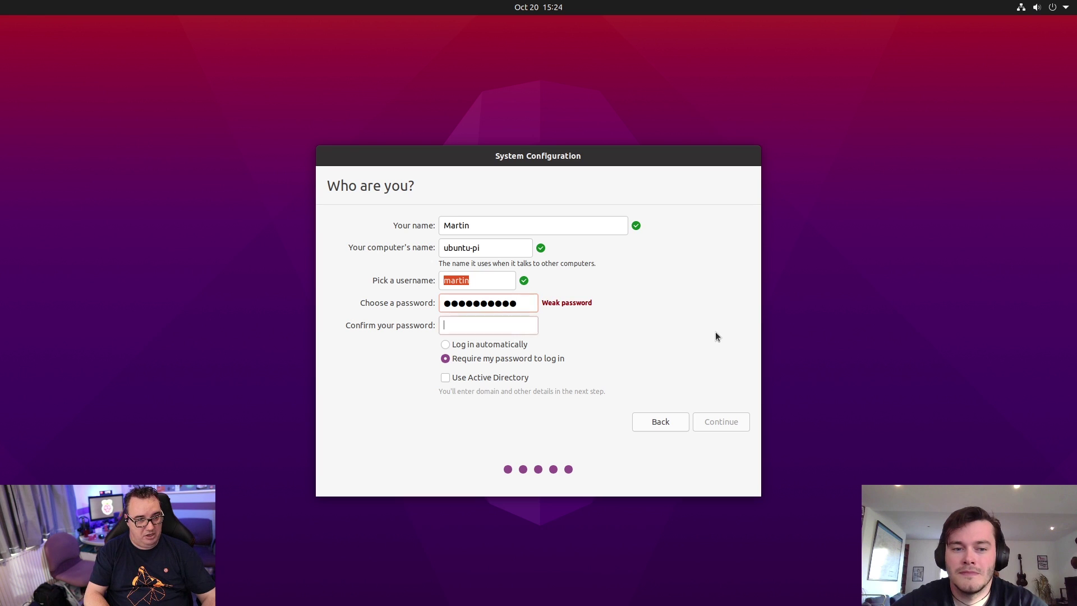
type("••••••••••")
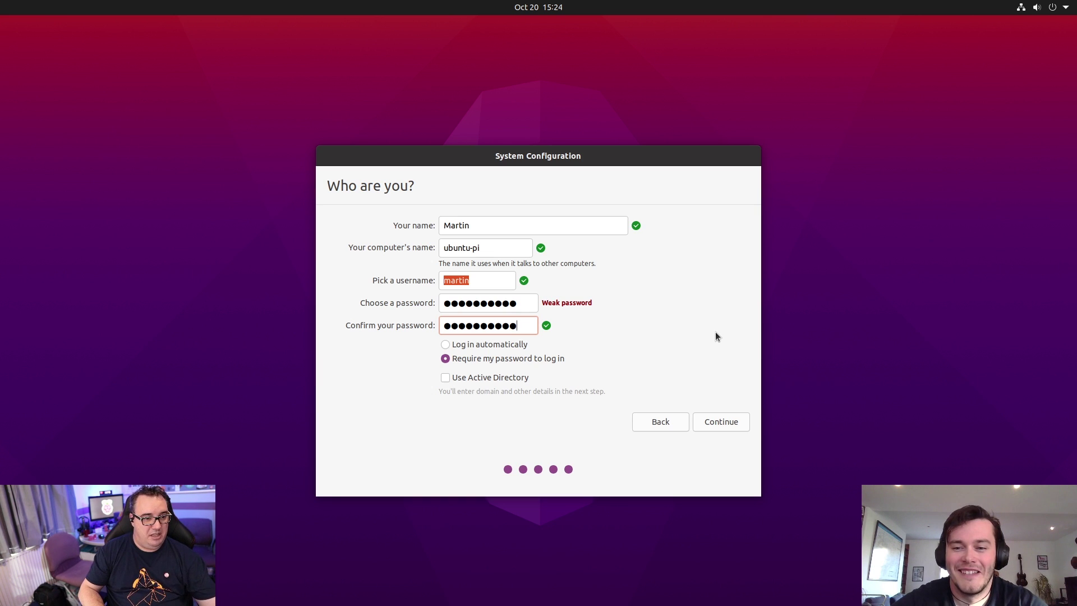
left_click(718, 423)
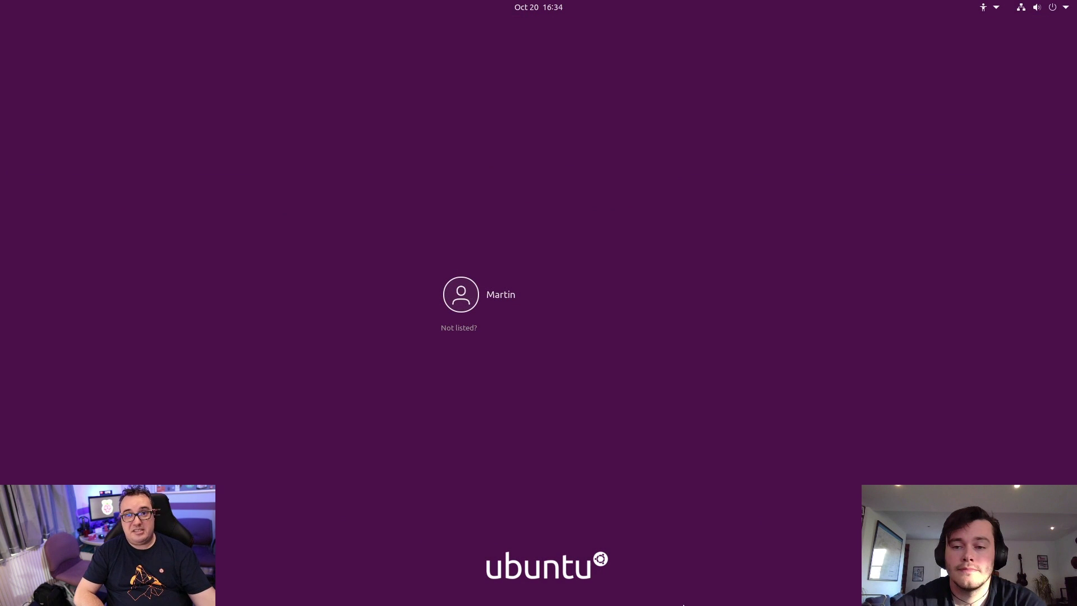
- Select the new user account and log in with its password
left_click(528, 302)
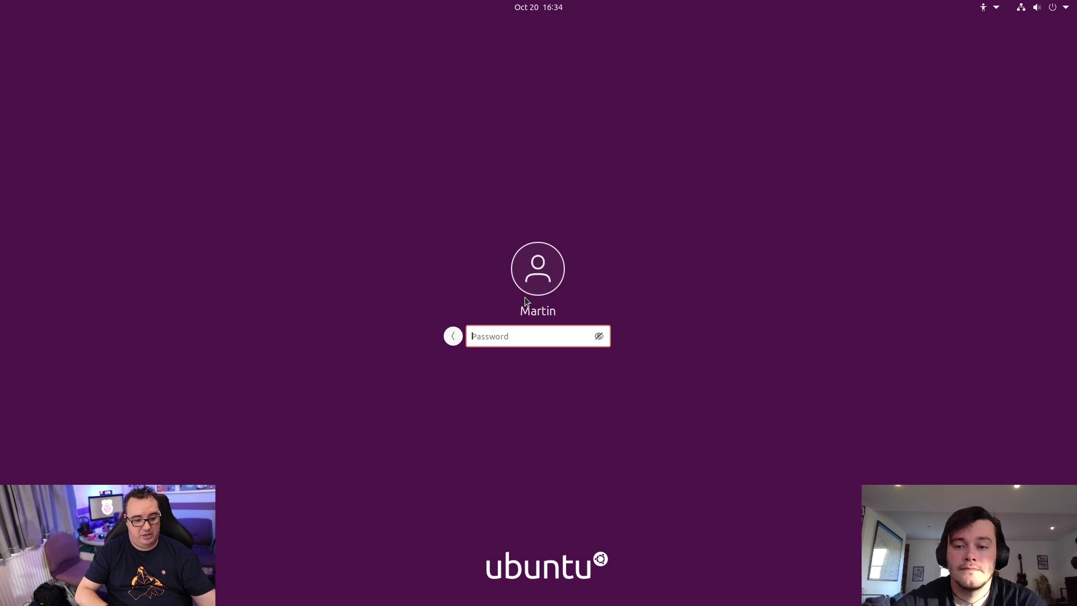
type("***********")
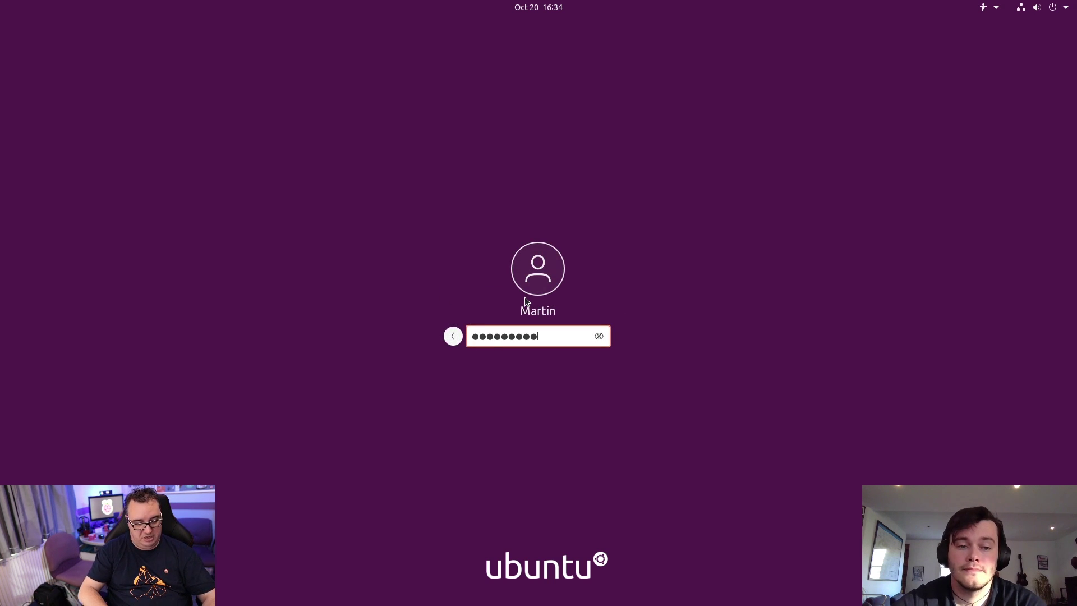
key("Return")
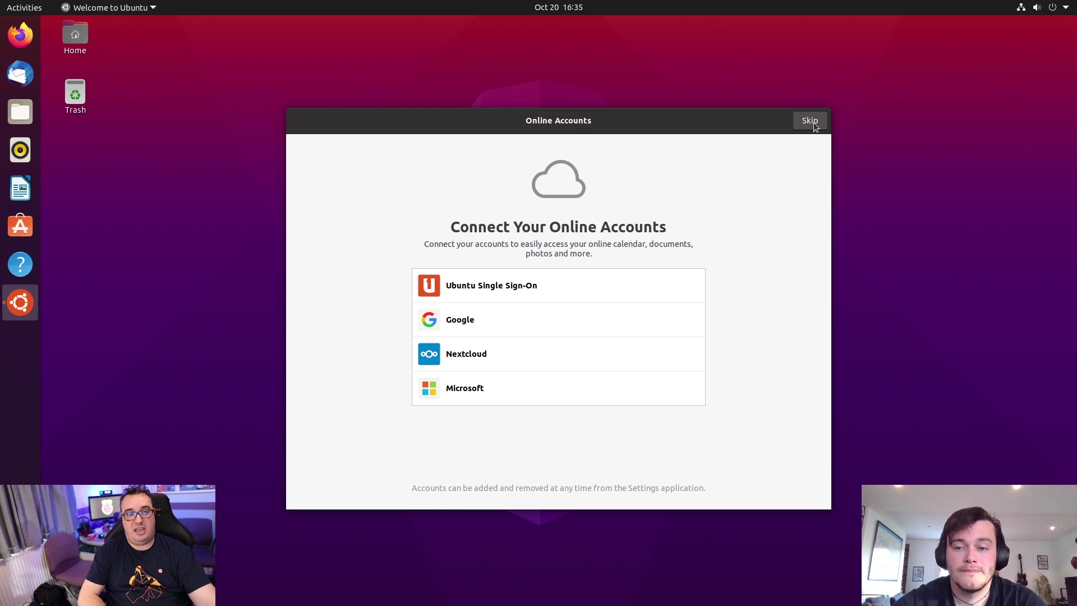
- Skip online accounts, then view and close the first system report
left_click(811, 121)
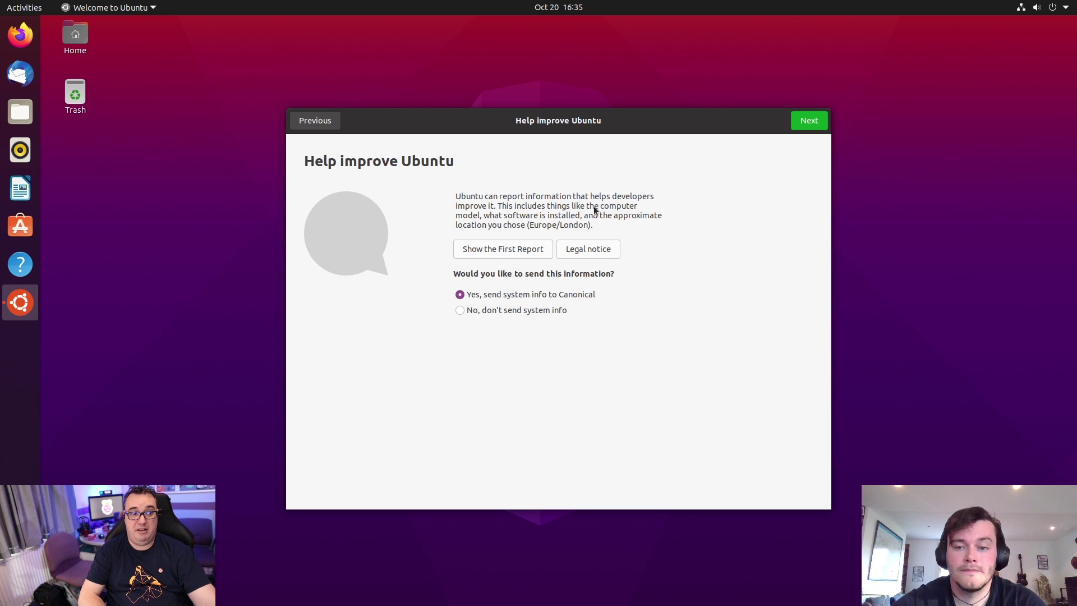
left_click(508, 249)
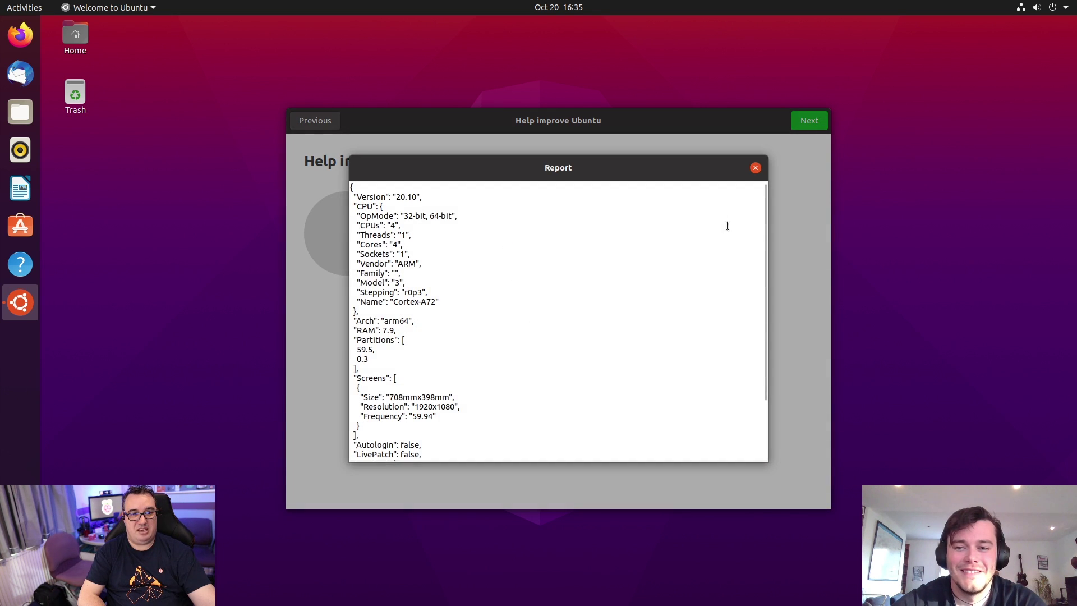
left_click(755, 168)
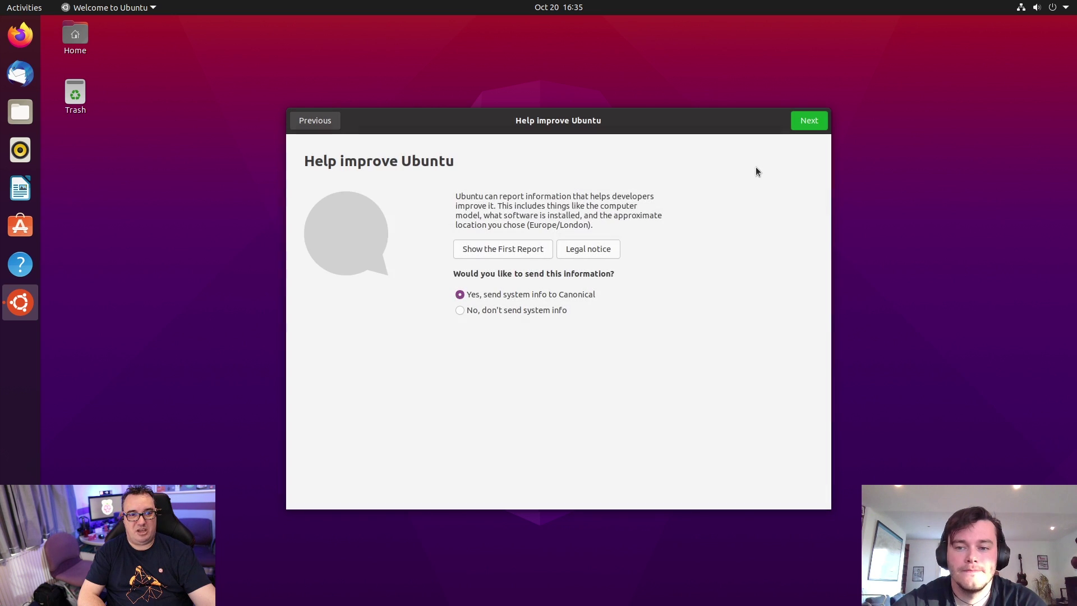
- Page through the privacy and final pages and finish the Welcome to Ubuntu wizard
left_click(818, 122)
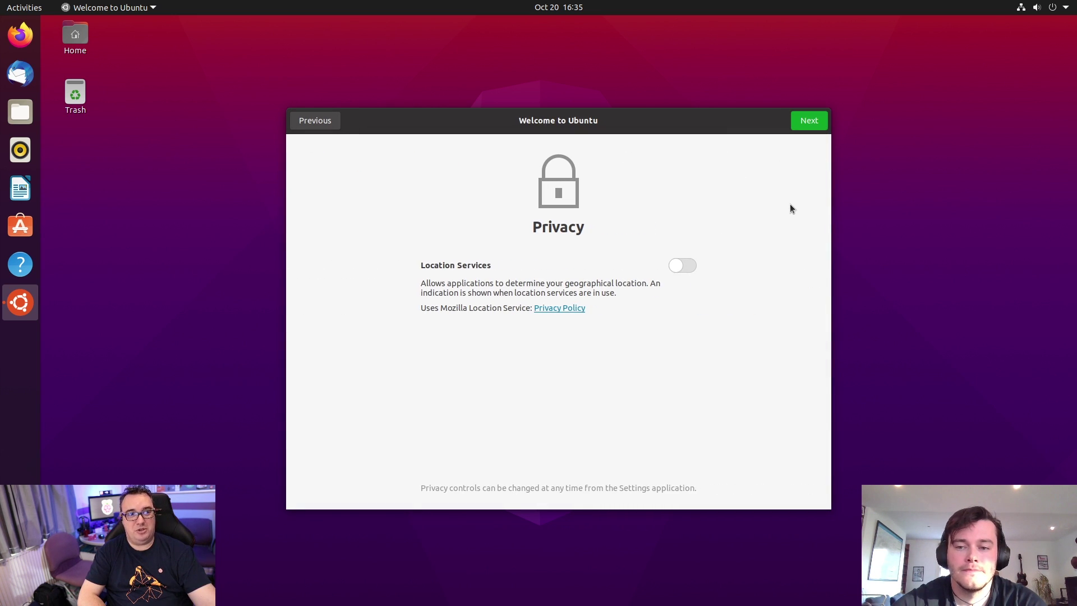
left_click(810, 126)
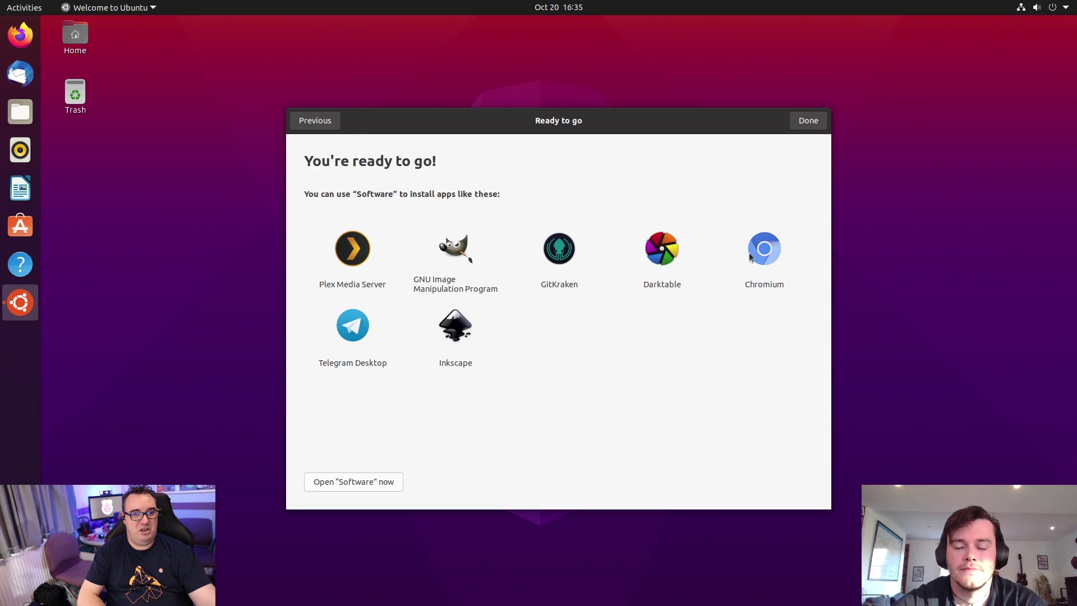
left_click(809, 123)
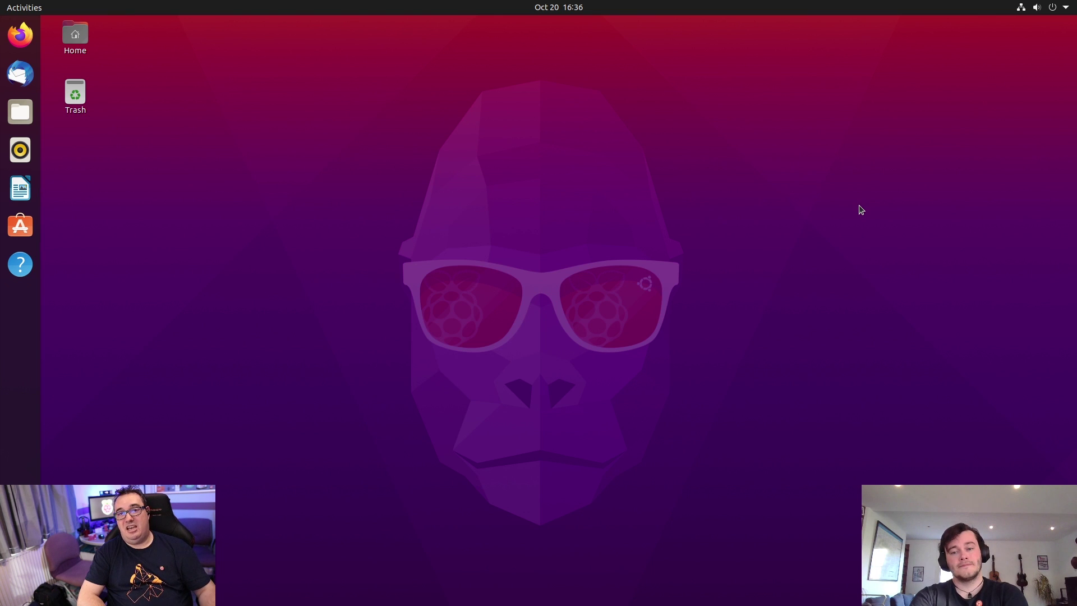